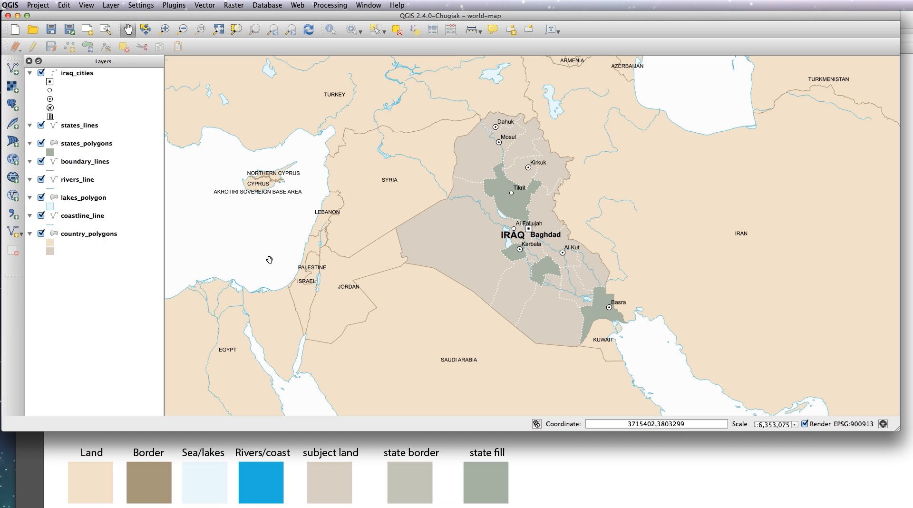
Turn on labels for the states_polygons layer, using the name field
left_click(98, 147)
double_click(98, 147)
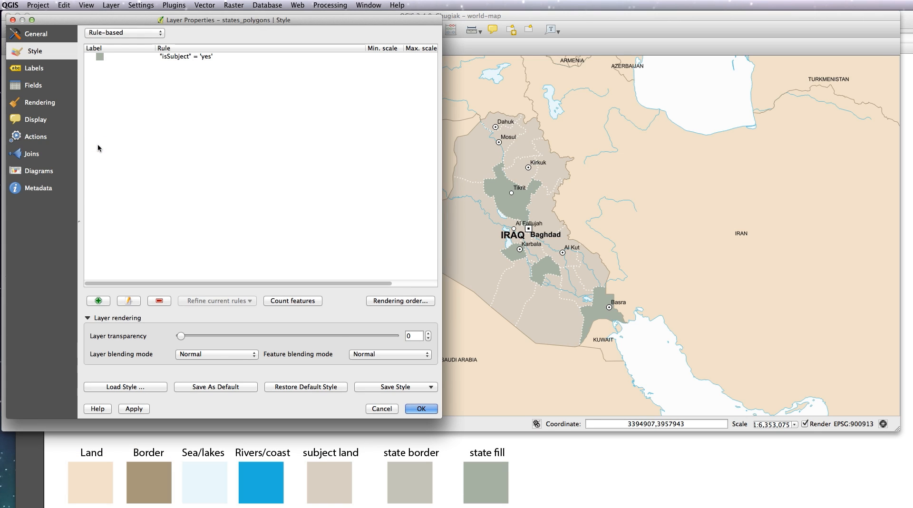
left_click(37, 69)
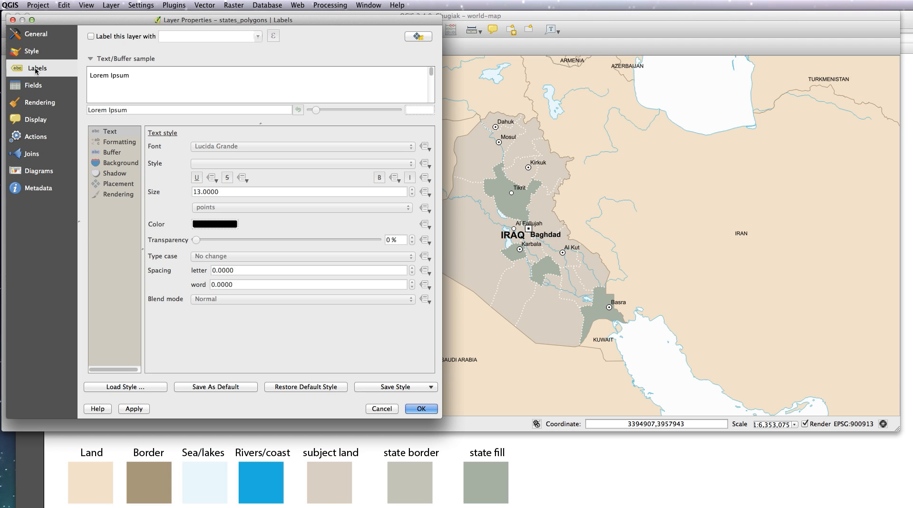
left_click(136, 39)
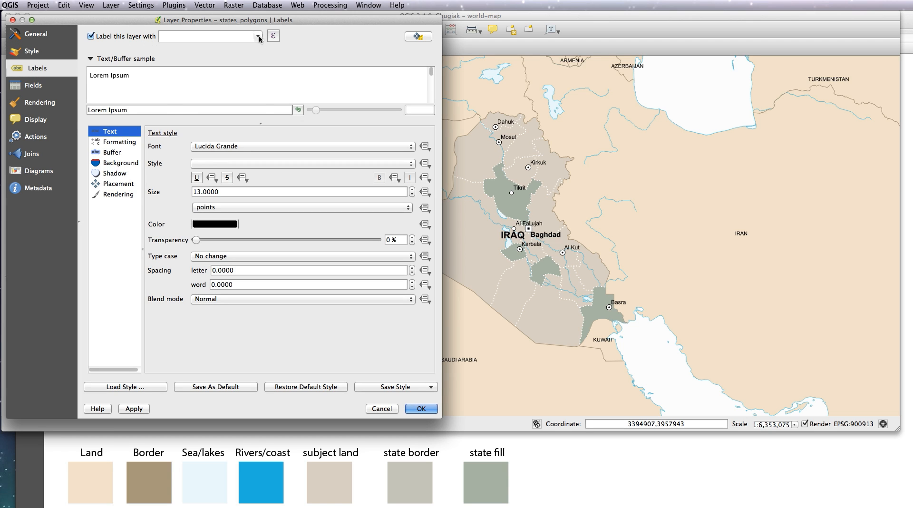
left_click(258, 37)
scroll(261, 57, "down", 5)
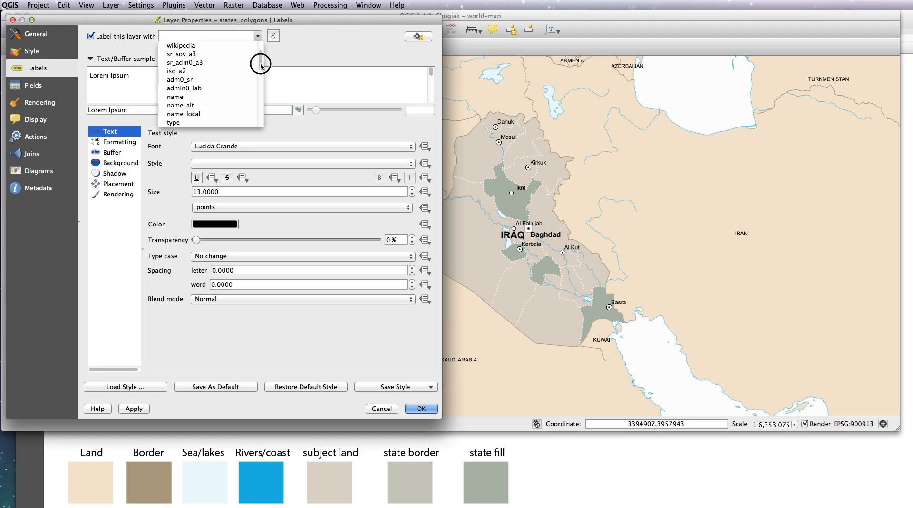
left_click(195, 82)
Set the state labels' font to Arial, style Regular, at 11 points
left_click(222, 147)
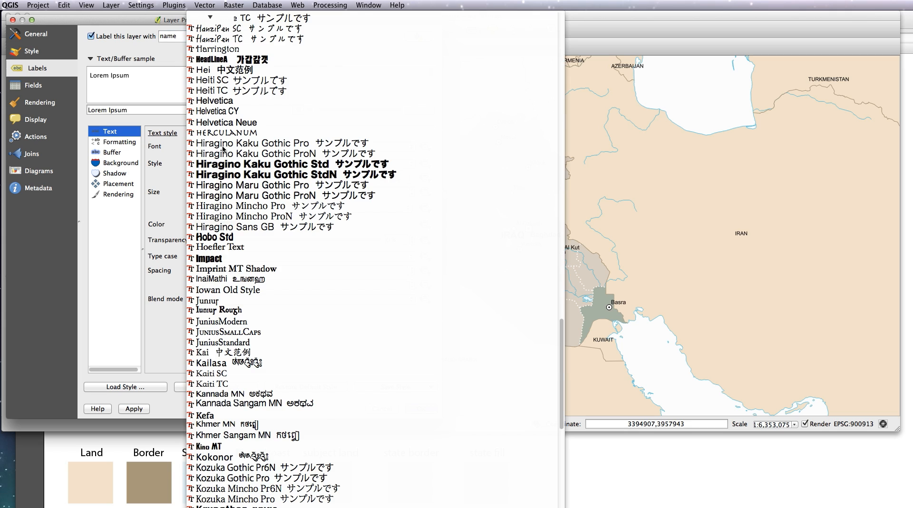
left_click(222, 146)
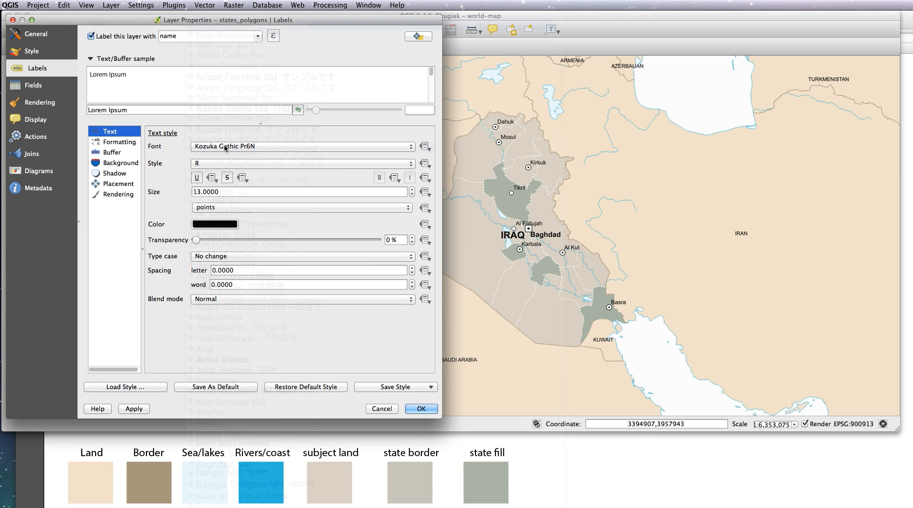
left_click(225, 147)
scroll(225, 147, "up", 15)
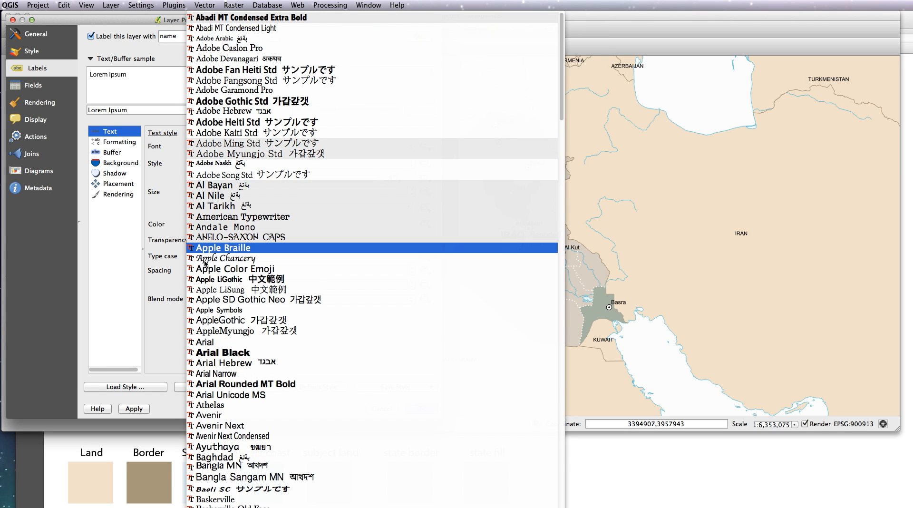
left_click(203, 342)
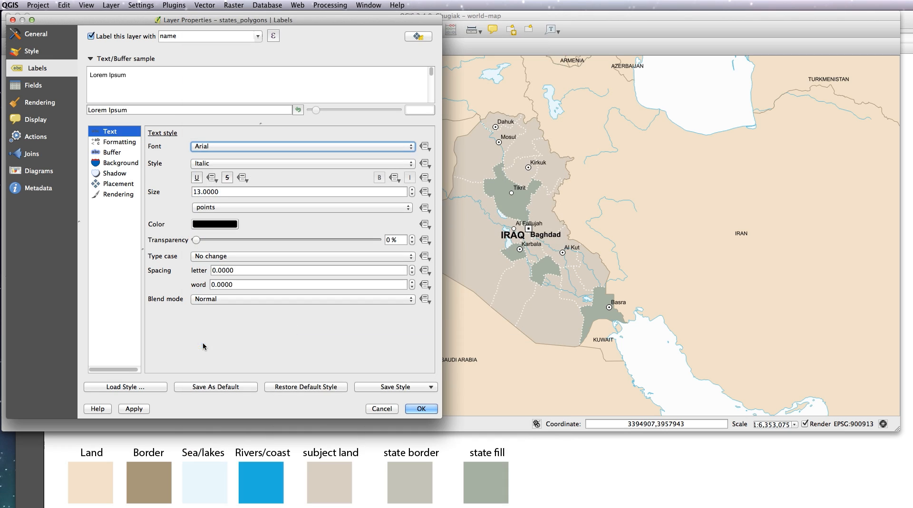
left_click(209, 164)
left_click(207, 186)
left_click_drag(201, 191, 196, 191)
type("1")
Give the state labels a dark grey text colour and all-uppercase type case, and apply the changes to the map
left_click(228, 228)
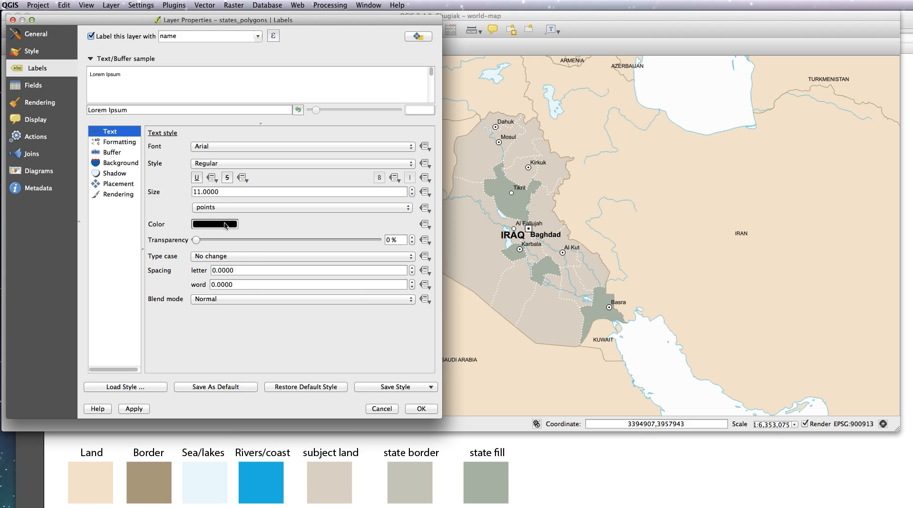
left_click_drag(347, 421, 346, 398)
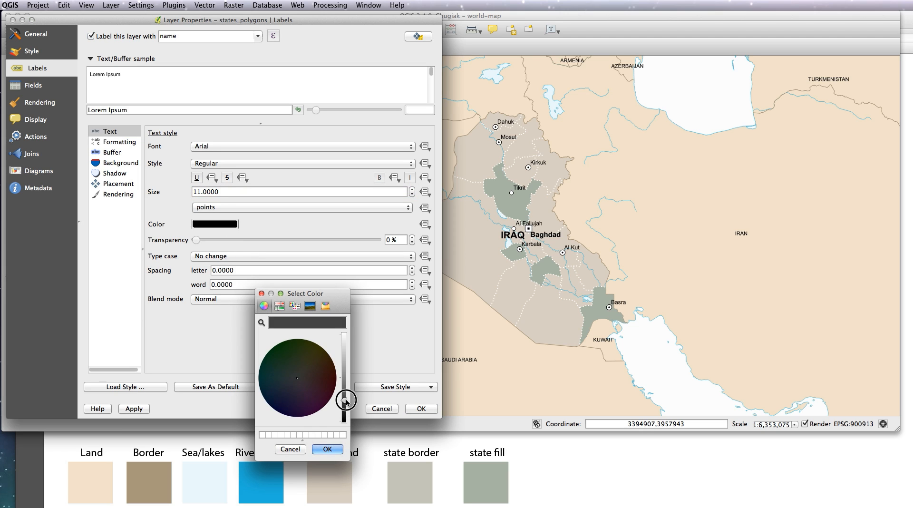
left_click(338, 449)
left_click(228, 256)
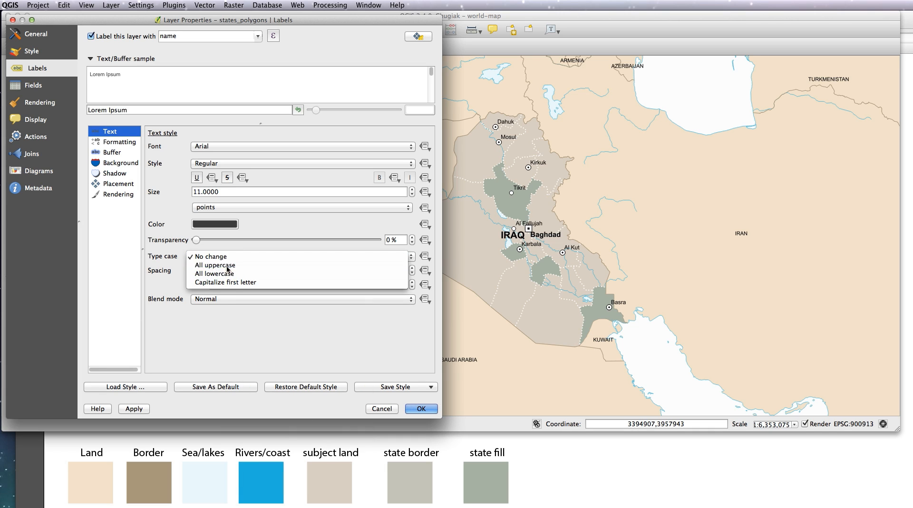
left_click(228, 265)
left_click(140, 410)
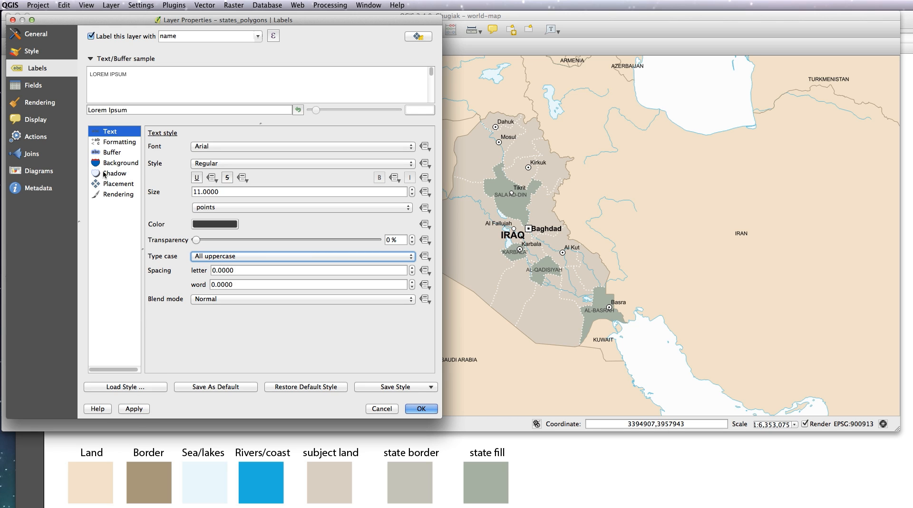
Set the state labels' placement to Horizontal (slow) and show all labels for the layer, including colliding ones
left_click(118, 186)
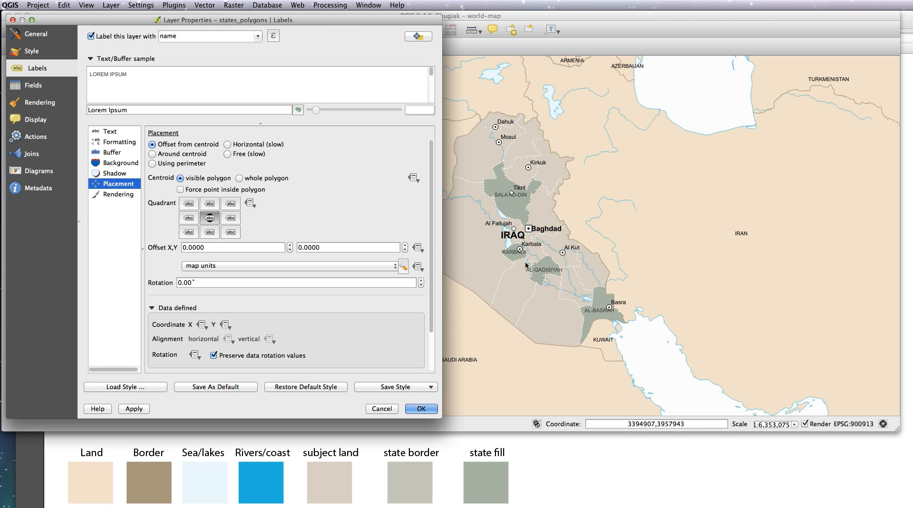
left_click(250, 147)
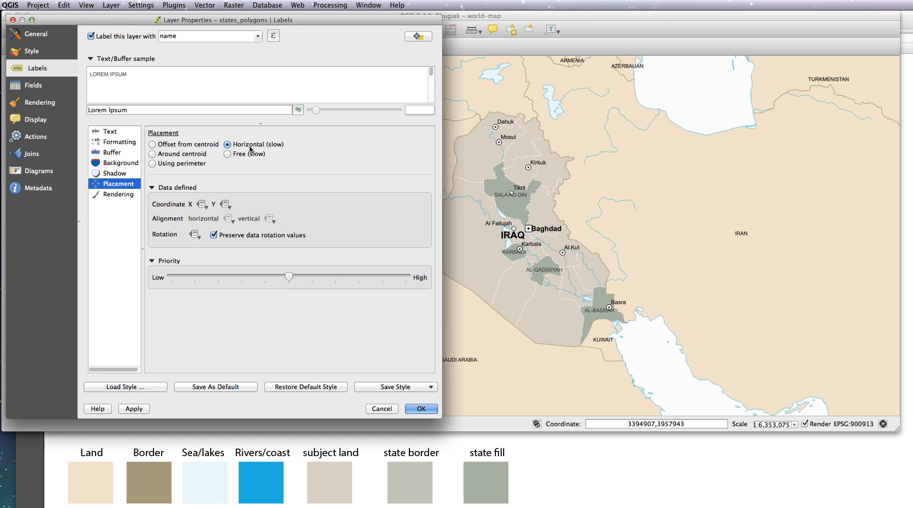
left_click(140, 405)
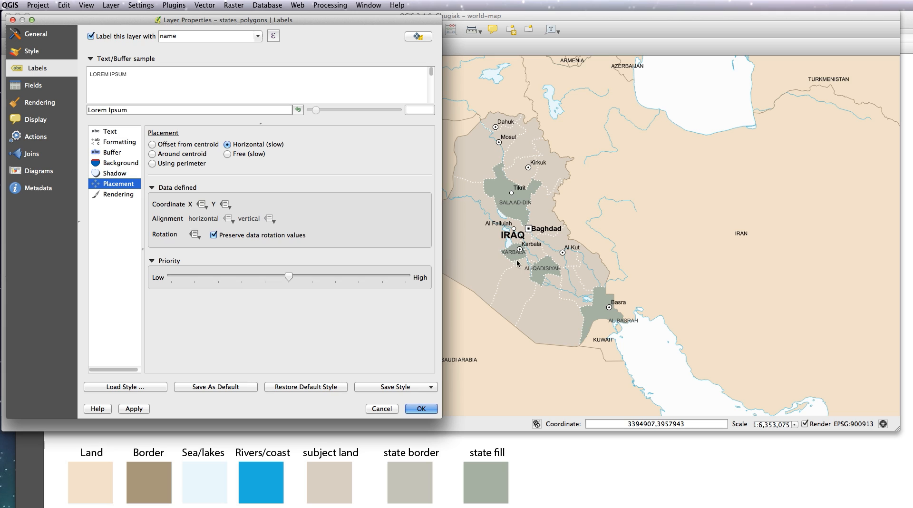
left_click(118, 194)
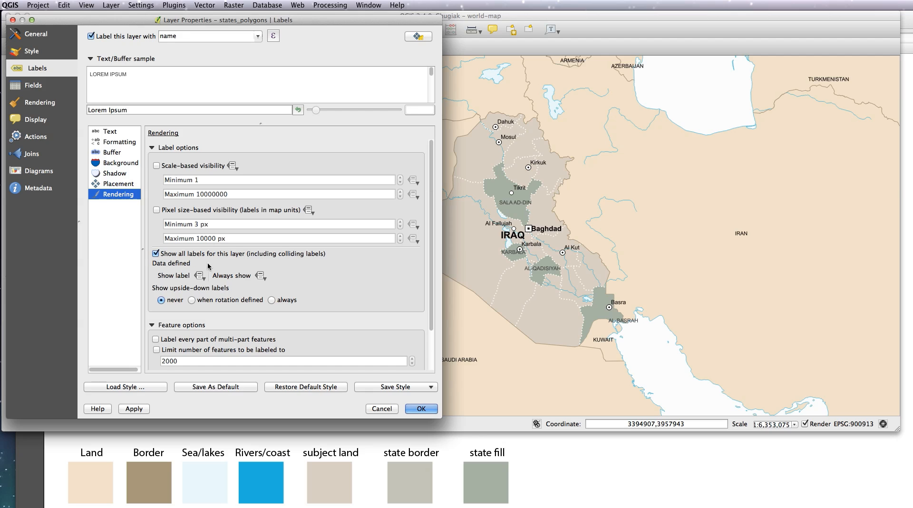
left_click(422, 409)
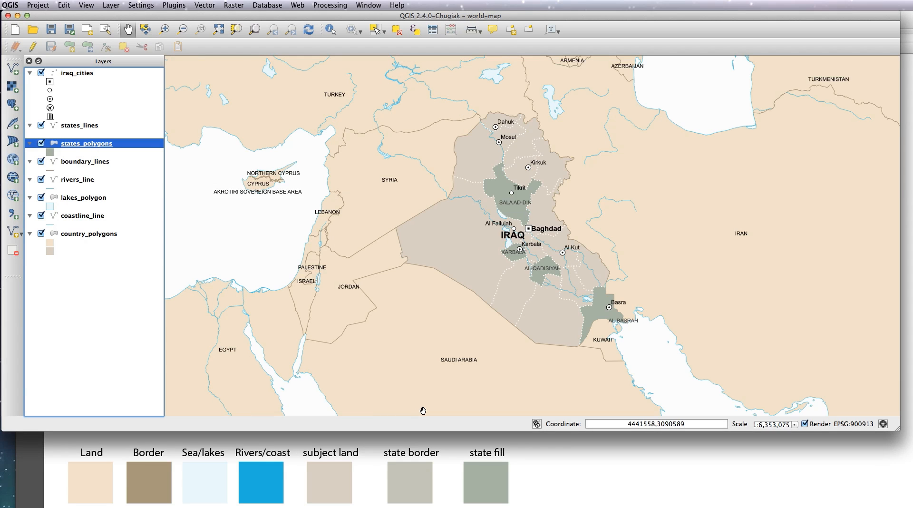
Show all labels for the country_polygons layer, including colliding ones
left_click(82, 234)
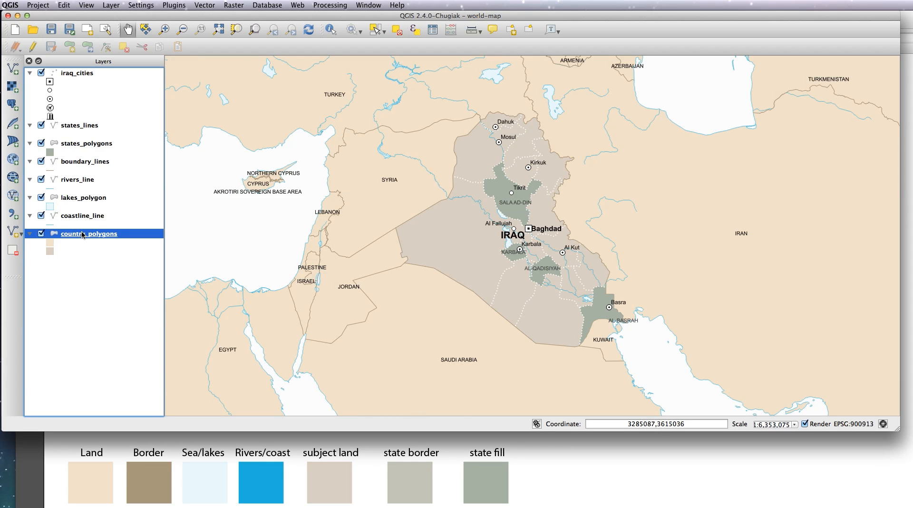
double_click(82, 234)
left_click(157, 254)
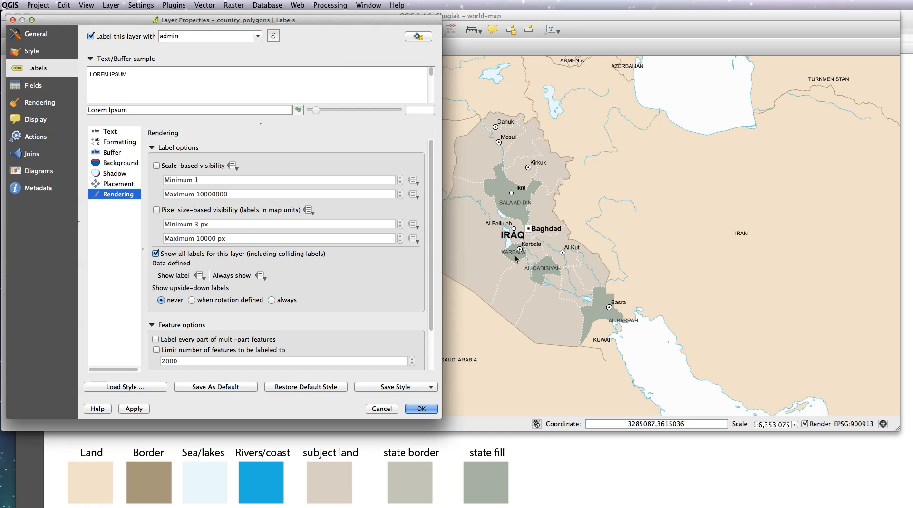
left_click(417, 408)
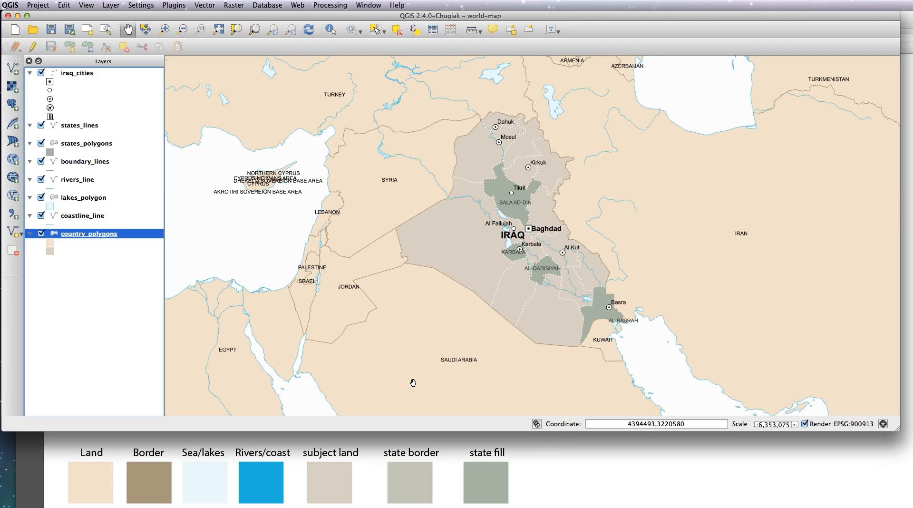
Set the project's background color to the light blue sampled from the Sea/lakes swatch
key("super+shift+p")
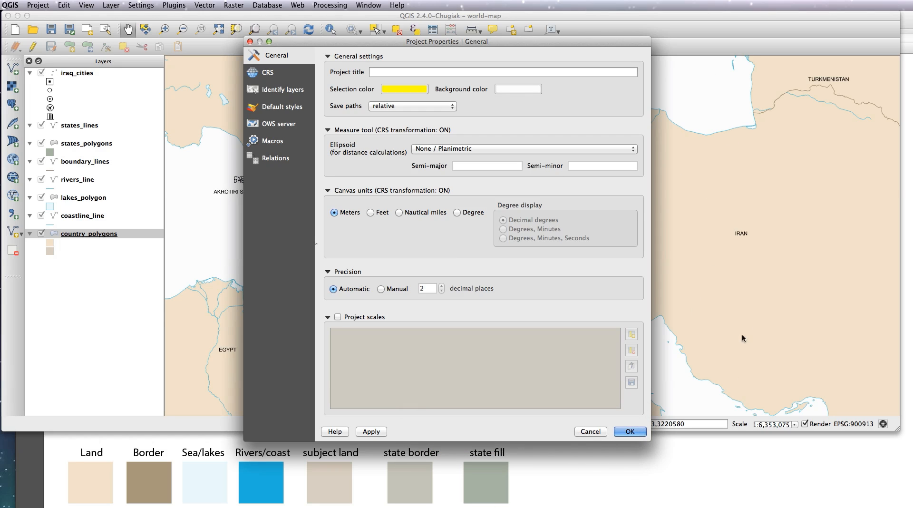
left_click(509, 88)
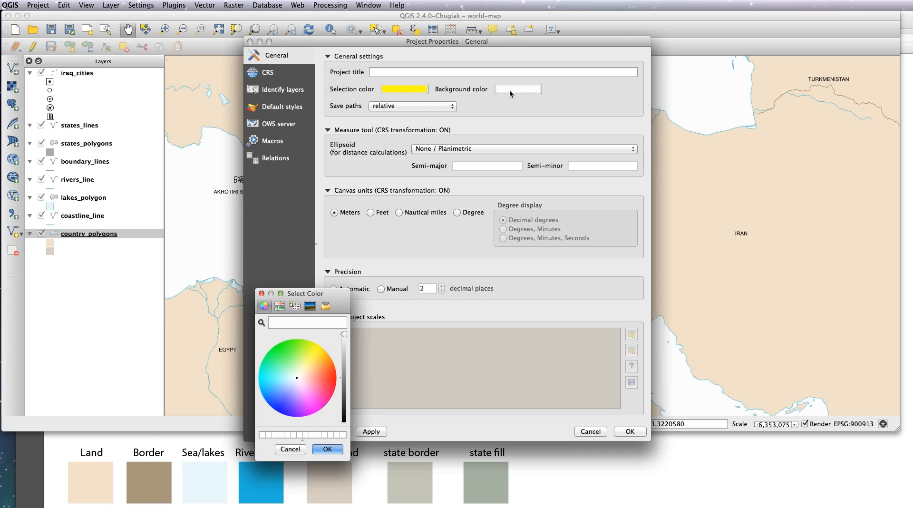
left_click(262, 323)
left_click(190, 493)
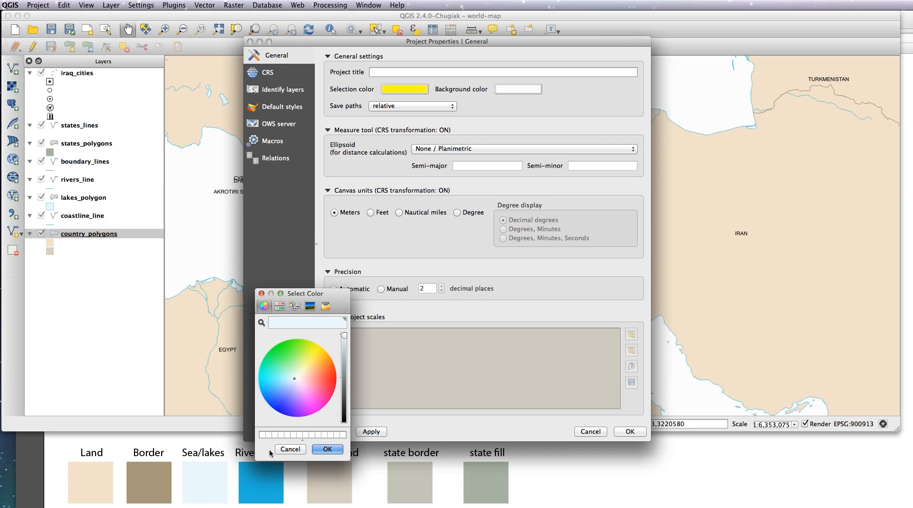
left_click(331, 450)
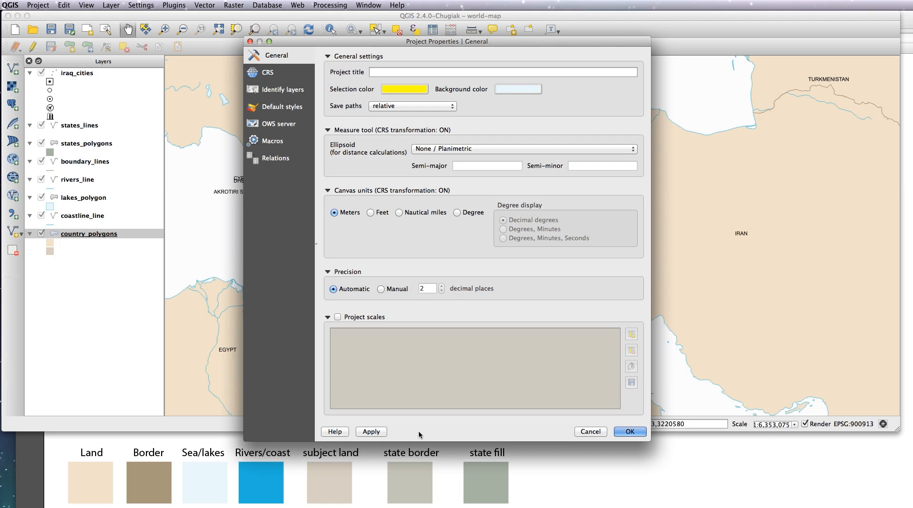
left_click(629, 431)
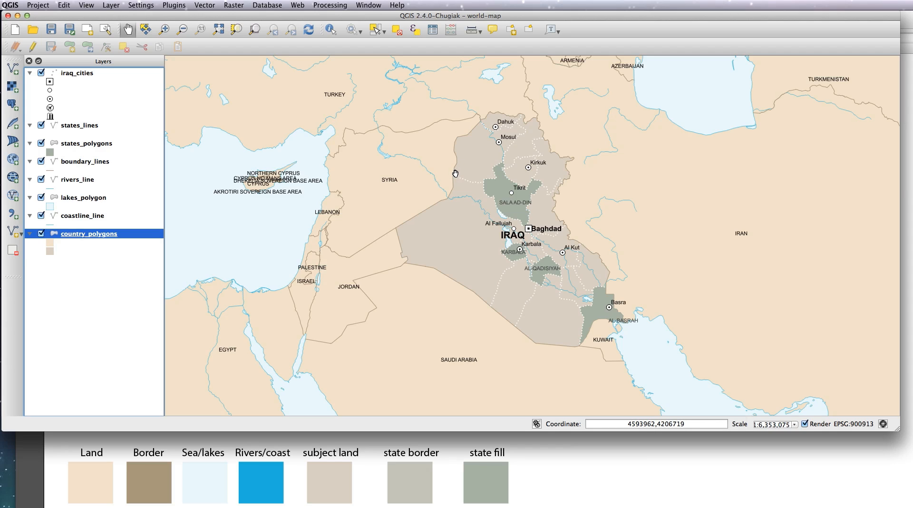
Create a new print composer with an automatically generated title and place its window over the map
key("super+p")
left_click_drag(424, 176, 257, 164)
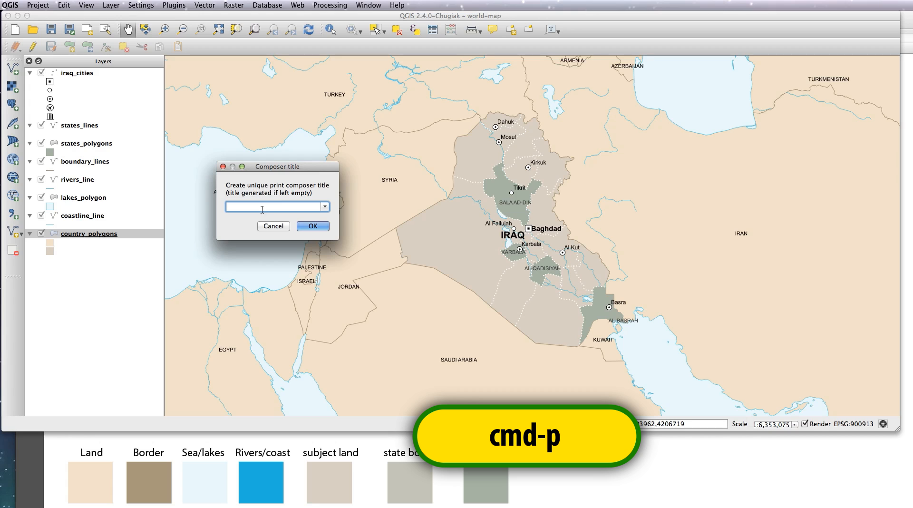
left_click(313, 226)
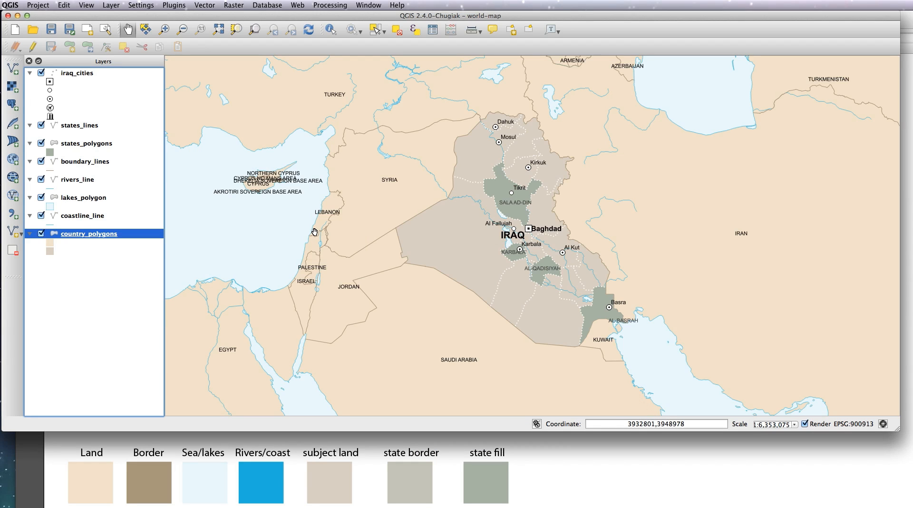
left_click_drag(675, 48, 215, 48)
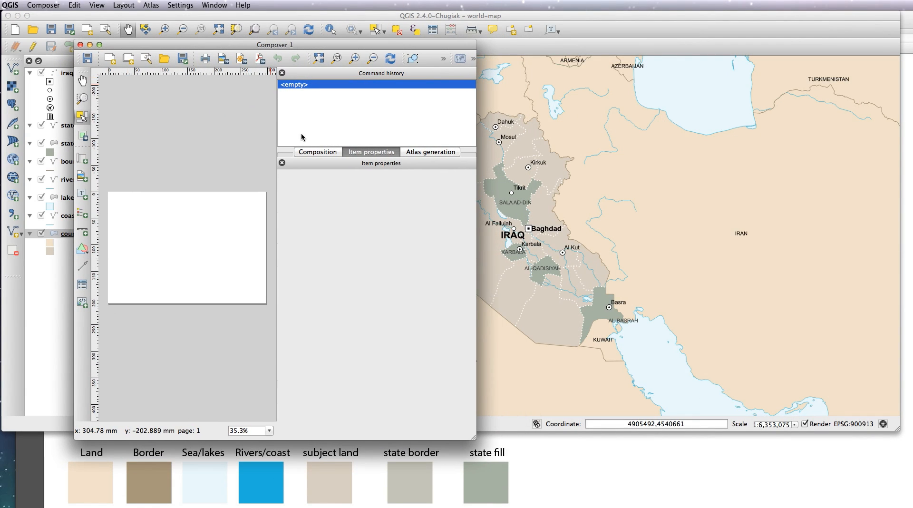
Set the composition's paper to a custom size 106 mm wide and 106 mm high
left_click(313, 153)
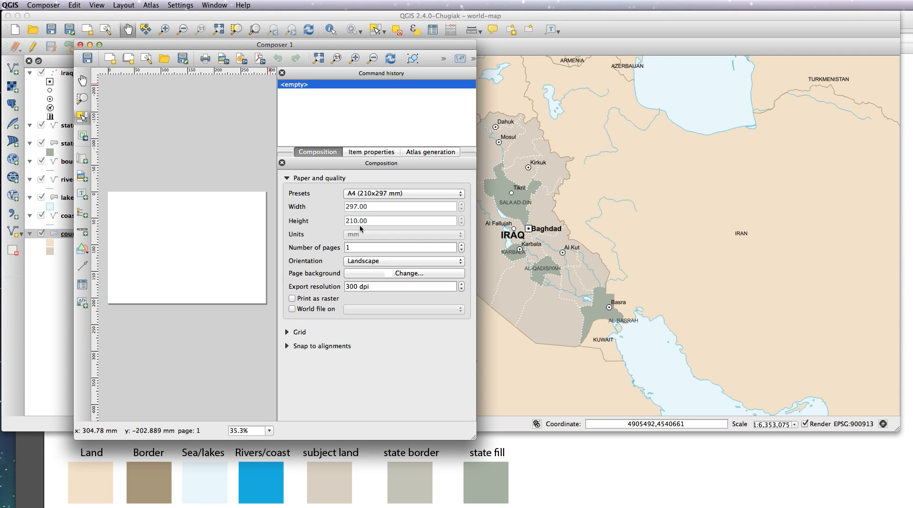
left_click(390, 193)
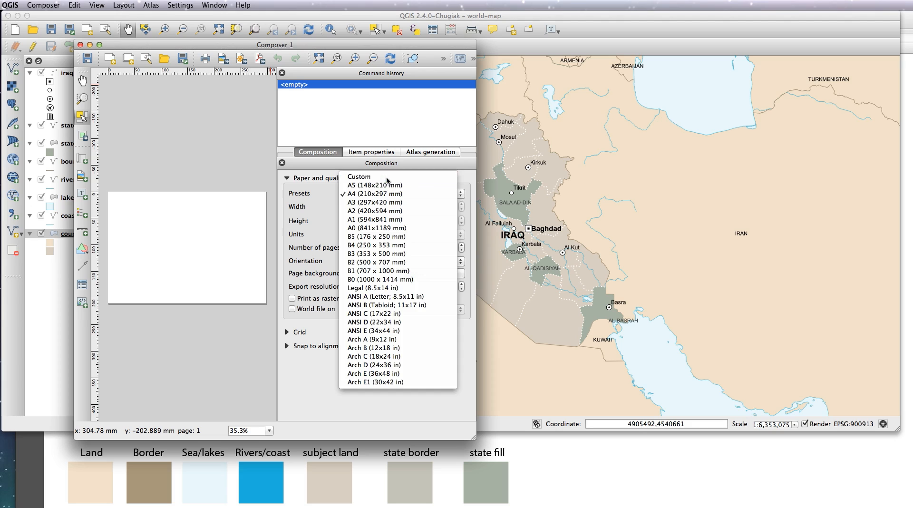
left_click(386, 175)
double_click(371, 207)
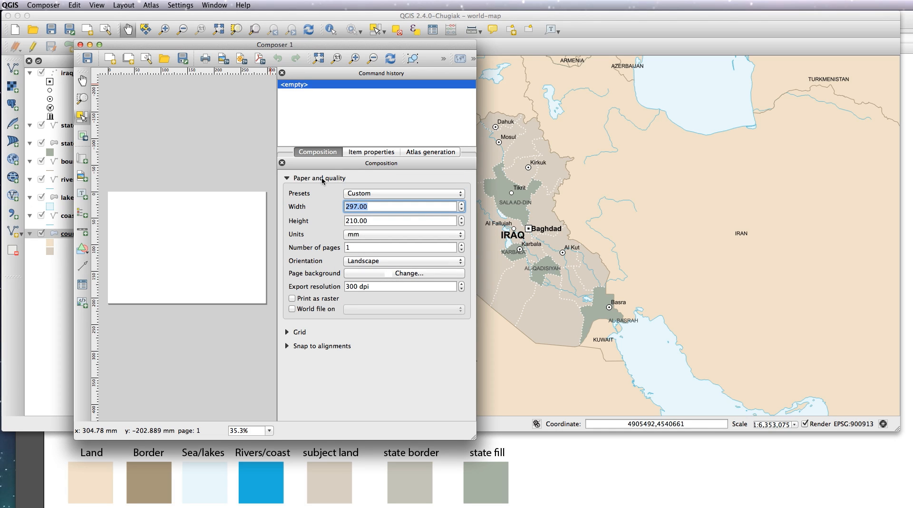
type("106")
key("Tab")
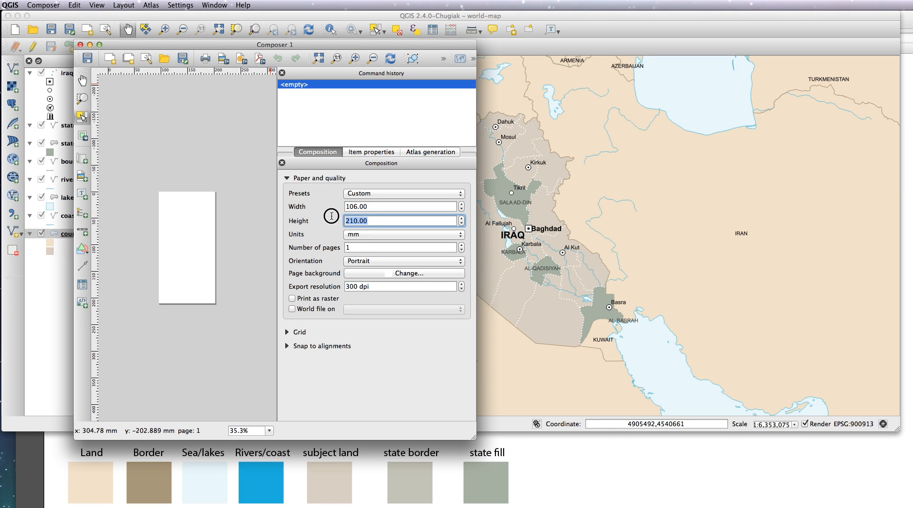
type("106")
Keep the paper units in mm and set the export resolution to 72 dpi
left_click(378, 234)
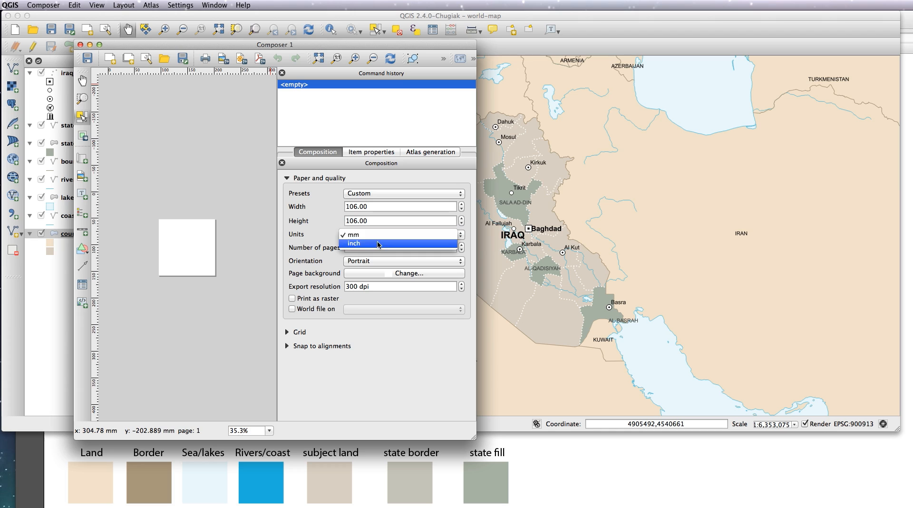
left_click(324, 229)
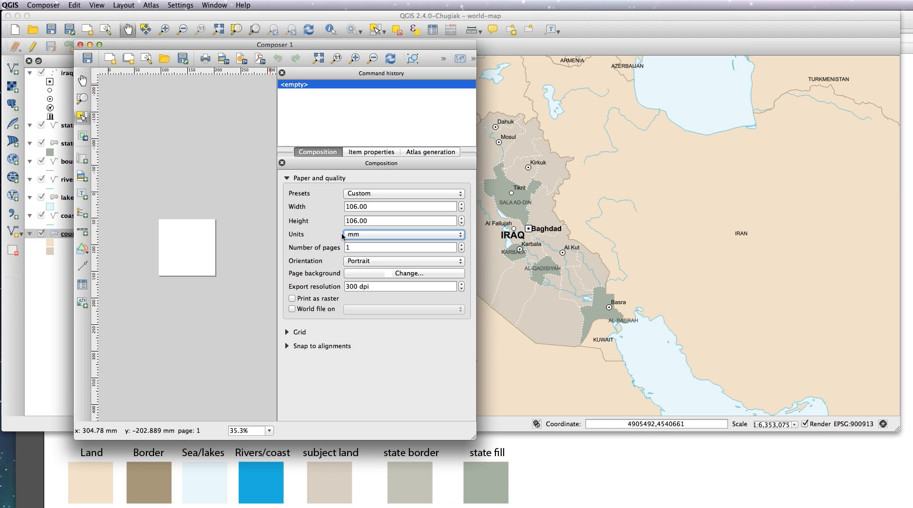
double_click(357, 287)
type("72")
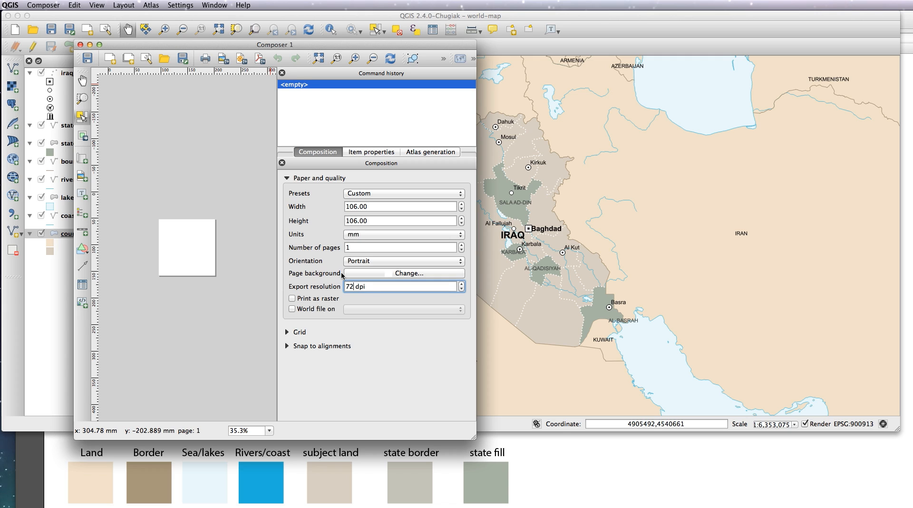
Add a map item to the composition, drawn from corner to corner so it covers the whole 106 mm square page
left_click(378, 341)
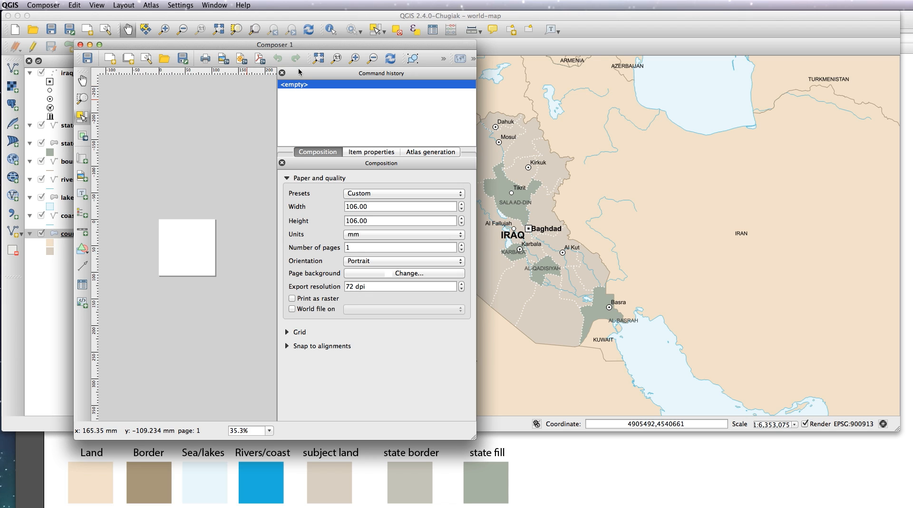
left_click(338, 59)
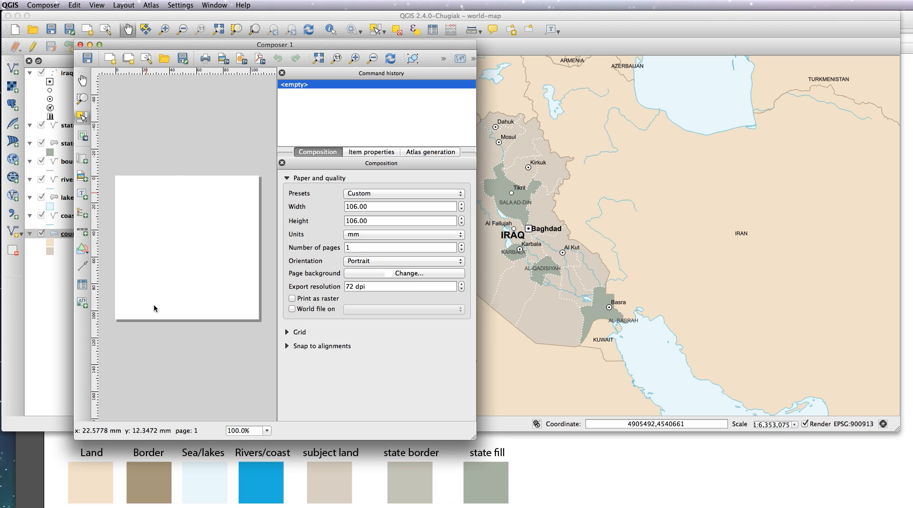
left_click(82, 162)
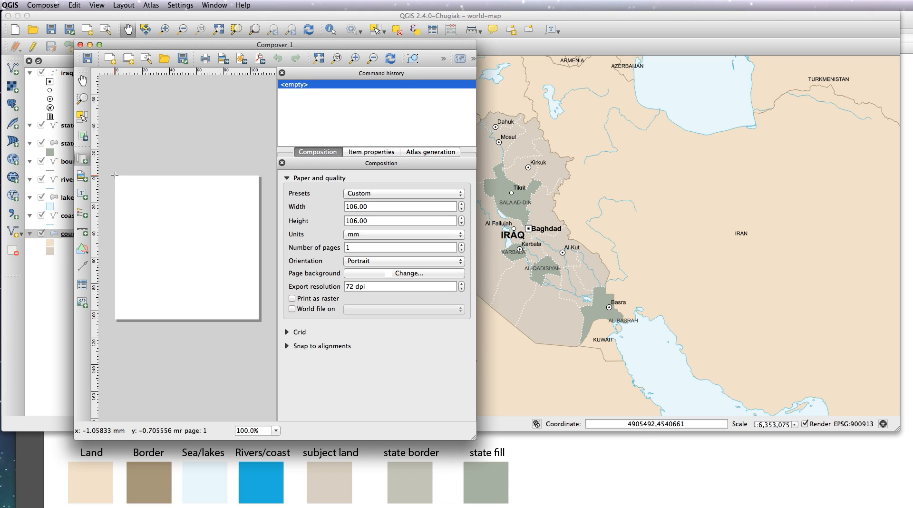
left_click_drag(118, 178, 262, 321)
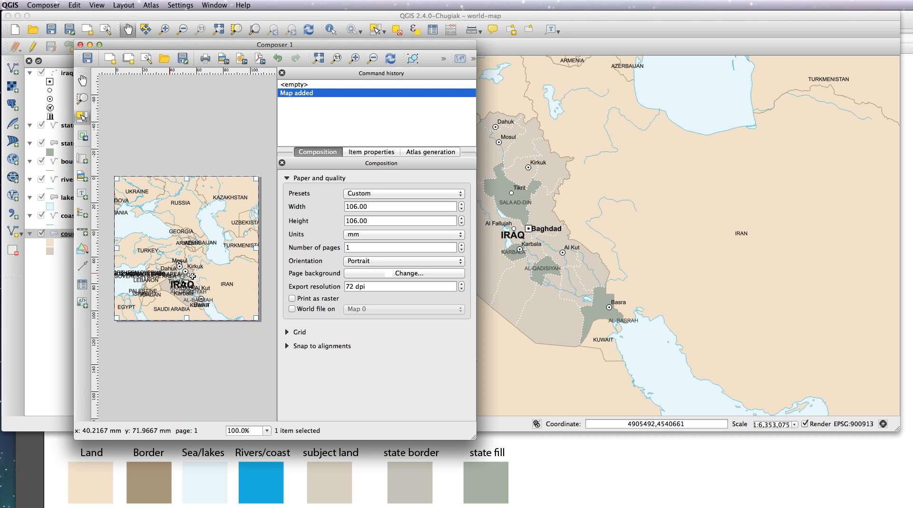
Arrange the composer and a smaller main QGIS window side by side so the page and map canvas can both be seen
left_click_drag(402, 52, 531, 438)
left_click_drag(457, 428, 255, 49)
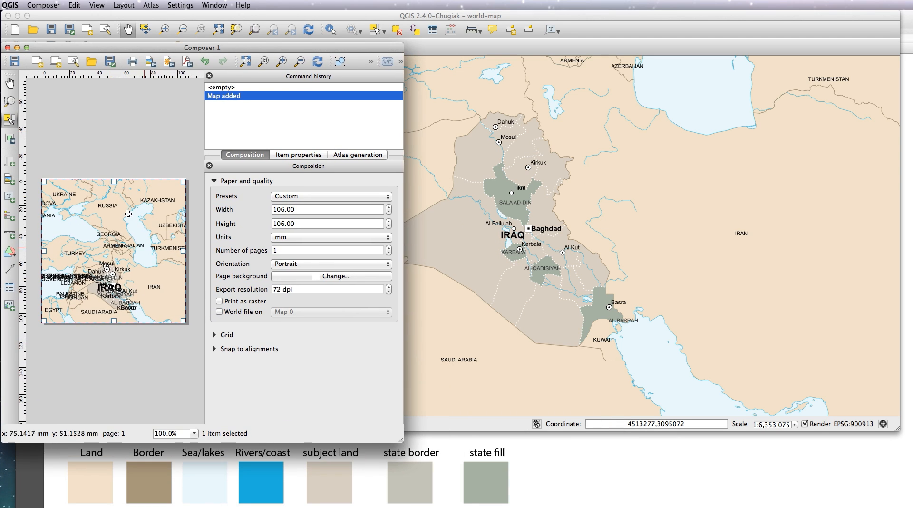
left_click(712, 31)
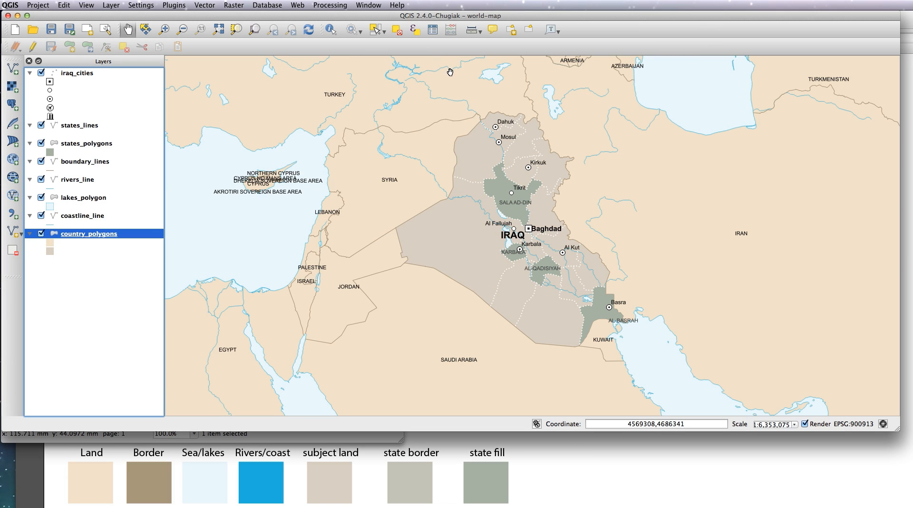
left_click_drag(896, 429, 500, 409)
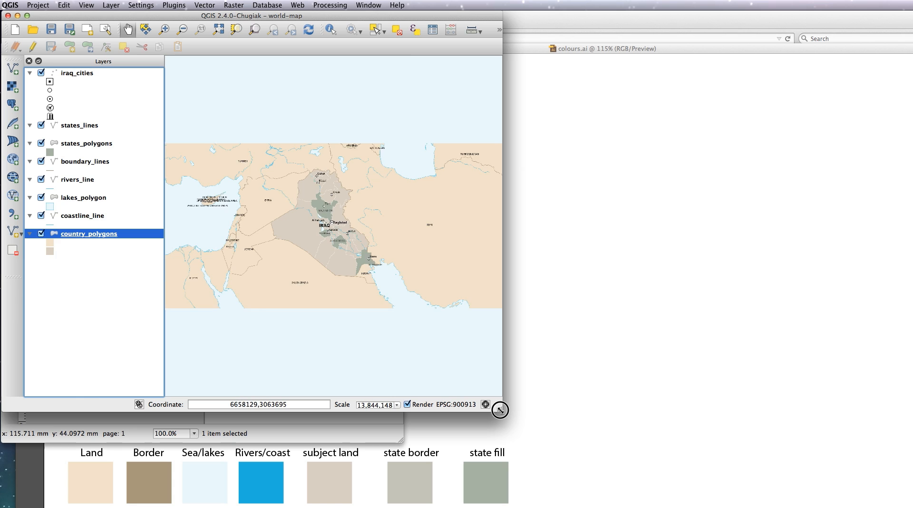
left_click_drag(315, 17, 653, 43)
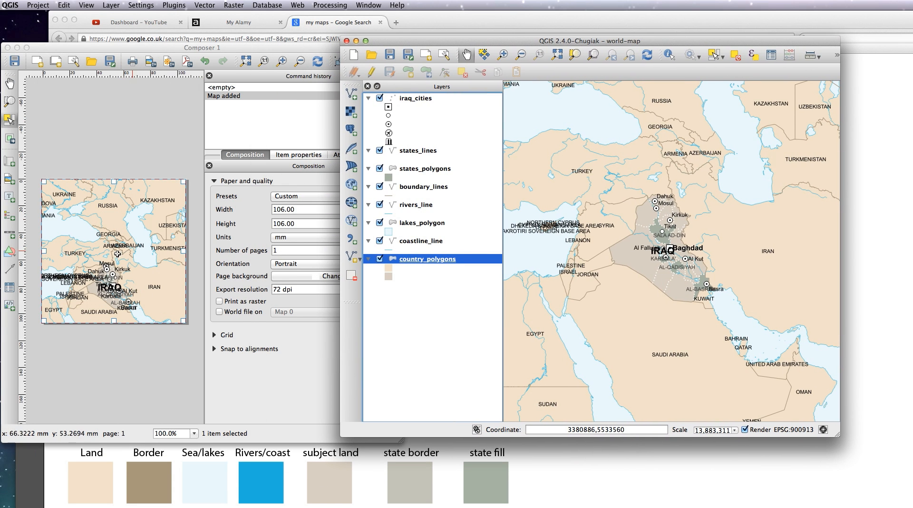
Frame Iraq closely in the main map canvas and set the composition map's extents to the map canvas extent
key("ctrl+alt+plus")
mouse_move(605, 188)
left_mouse_down()
mouse_move(703, 316)
mouse_move(722, 309)
left_mouse_up()
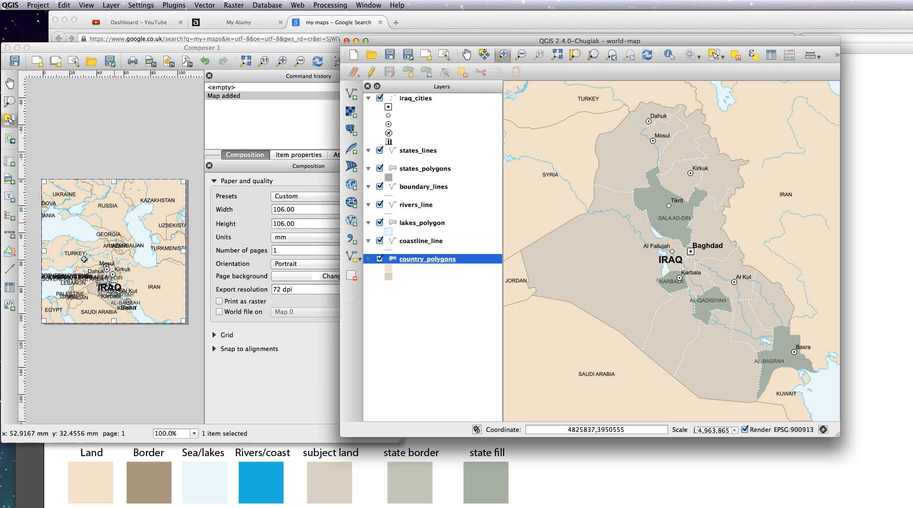
left_click(143, 156)
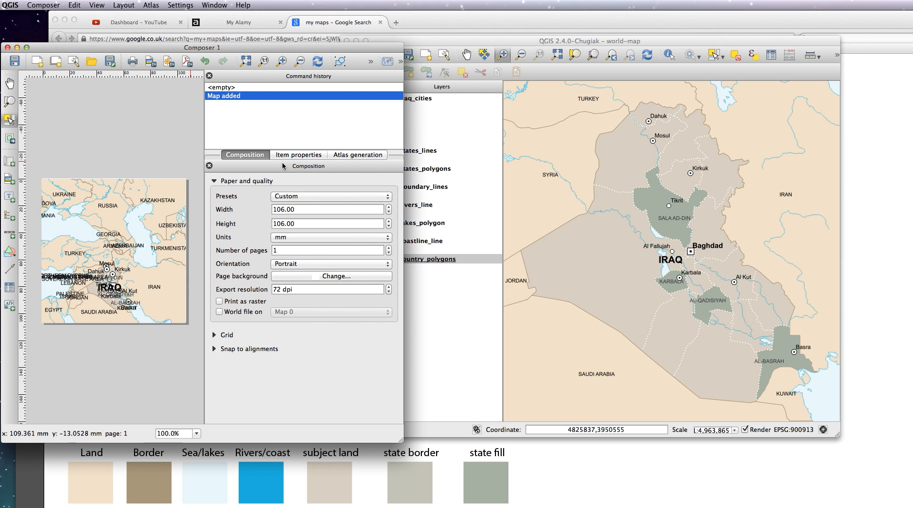
left_click(295, 155)
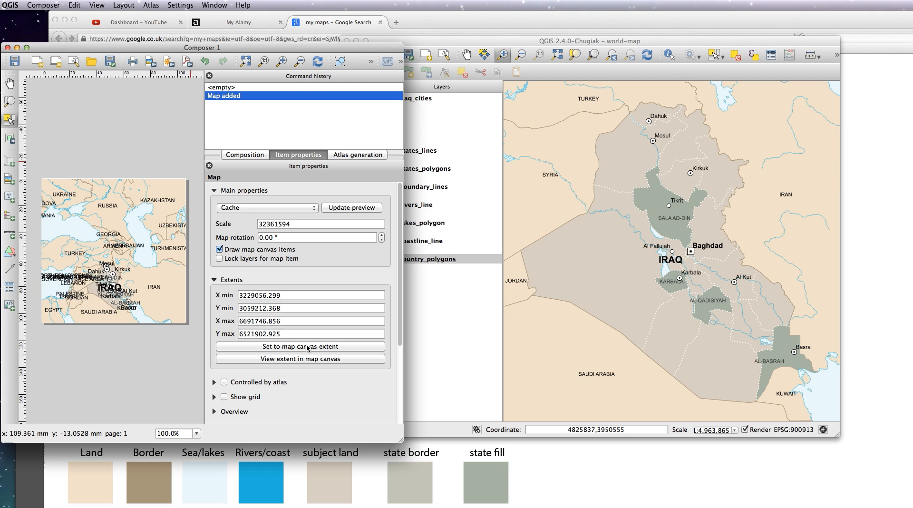
left_click(300, 346)
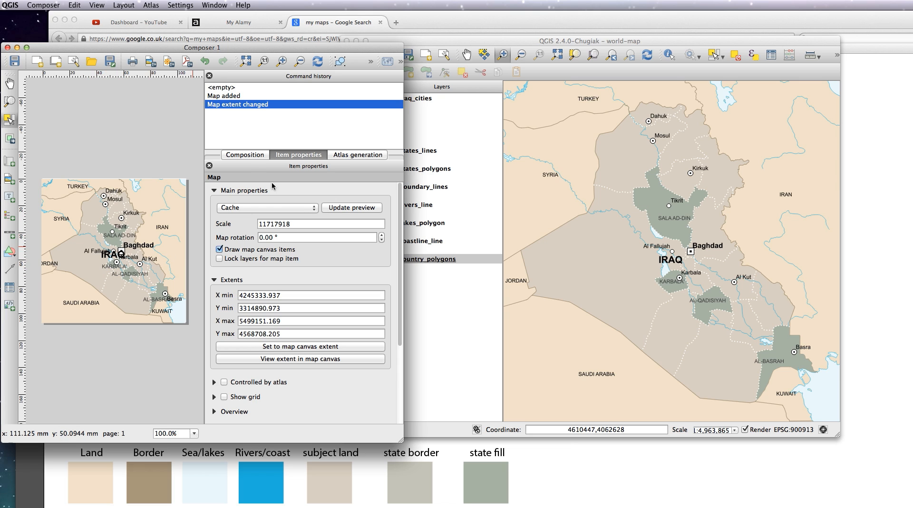
Save the composition as a template named 300px on the Desktop, and check the template loading dialog without loading anything
left_click(245, 154)
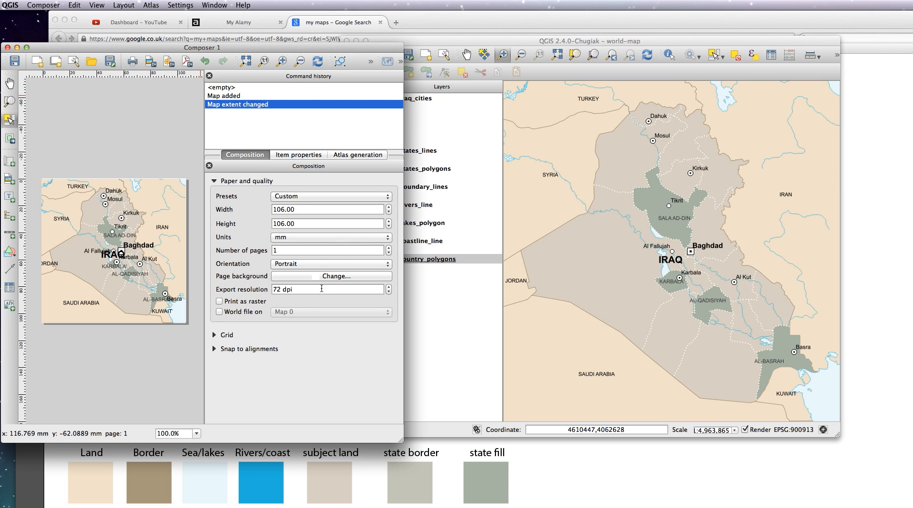
left_click(110, 61)
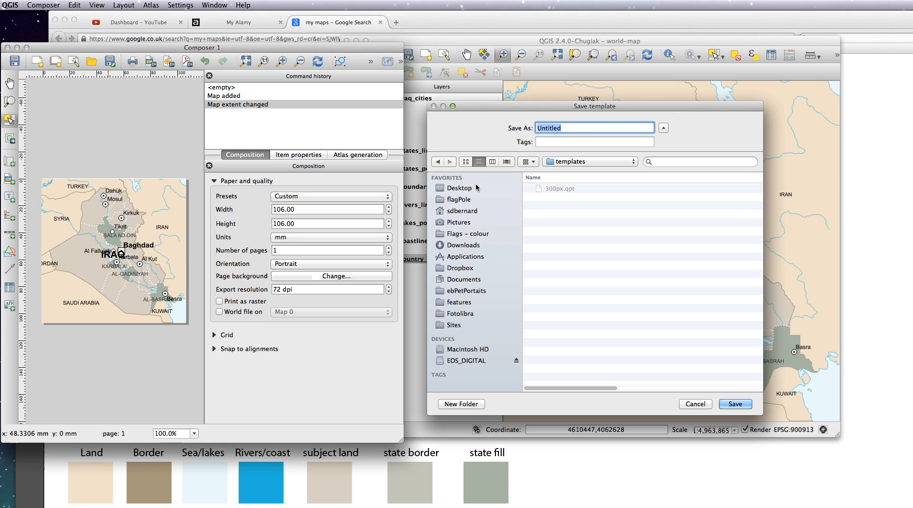
left_click(510, 189)
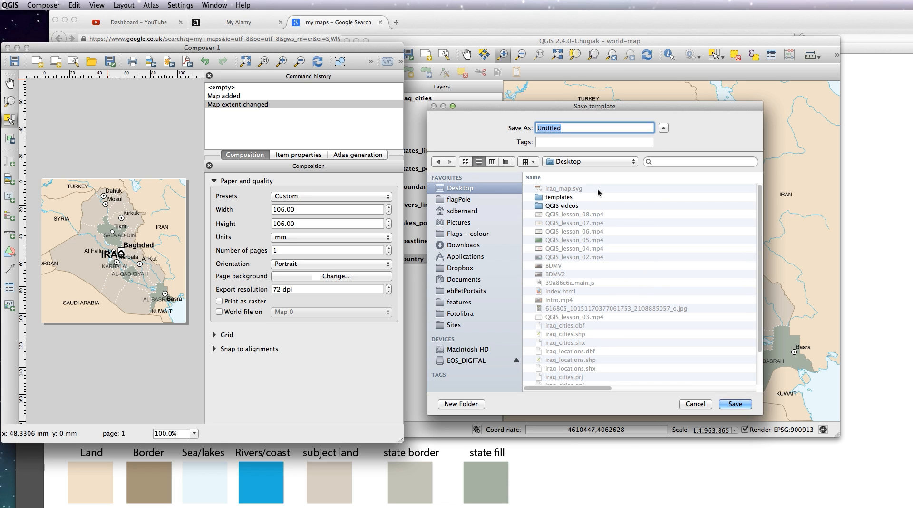
type("300px")
key("Return")
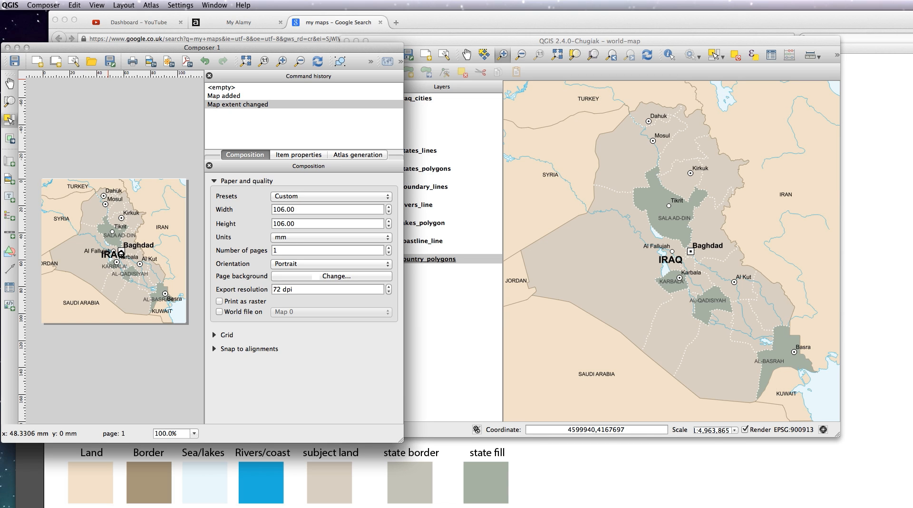
left_click(91, 63)
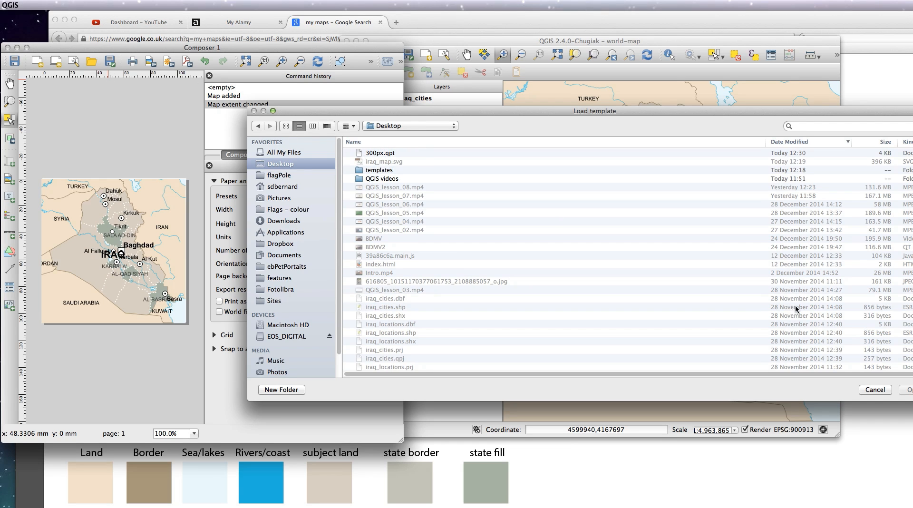
left_click(875, 390)
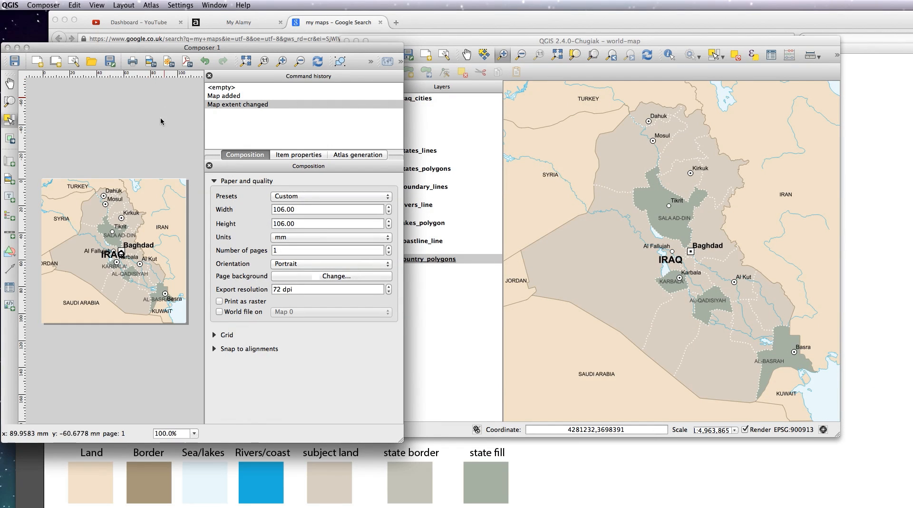
Export the composition to the Desktop as an SVG named iraq_map, replacing the existing file and keeping the default SVG options
left_click(169, 62)
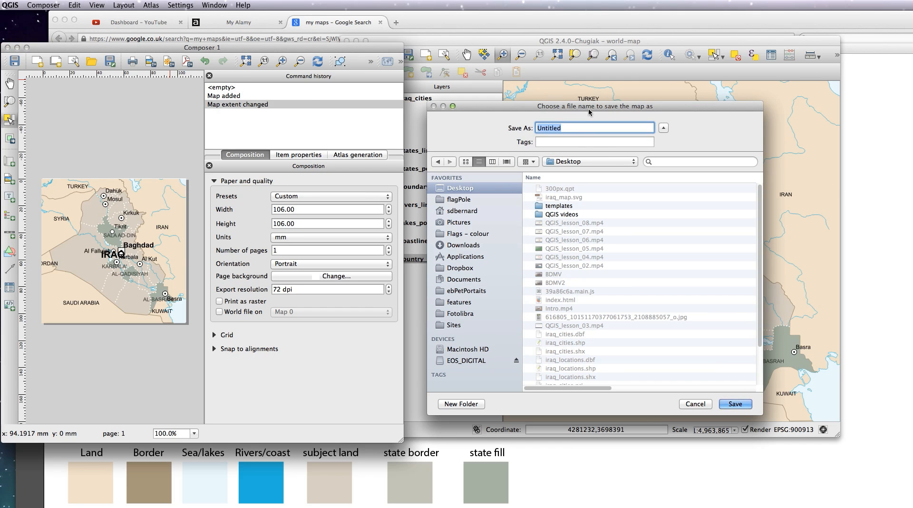
type("iraq_map")
key("Return")
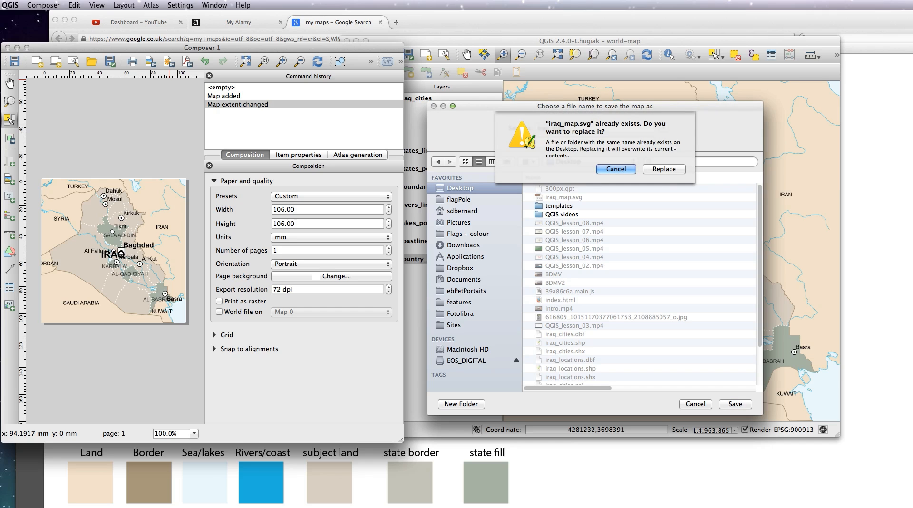
left_click(664, 168)
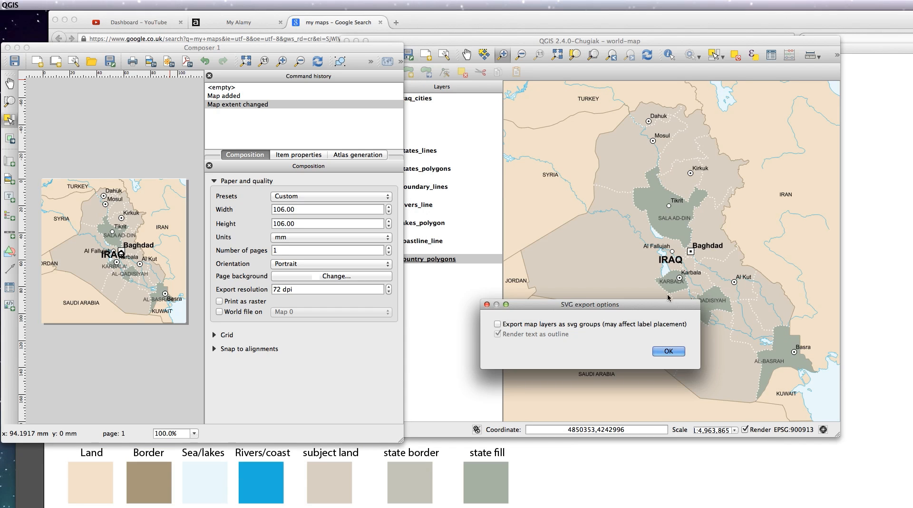
left_click(668, 352)
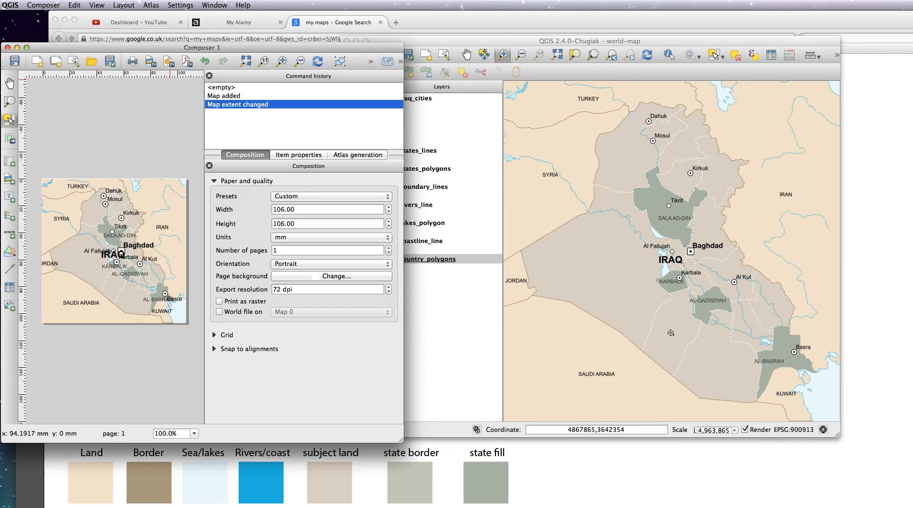
Switch to Illustrator and open iraq_map.svg from the Desktop, with the map enlarged to 150%
key("super+Tab")
key("super+Tab")
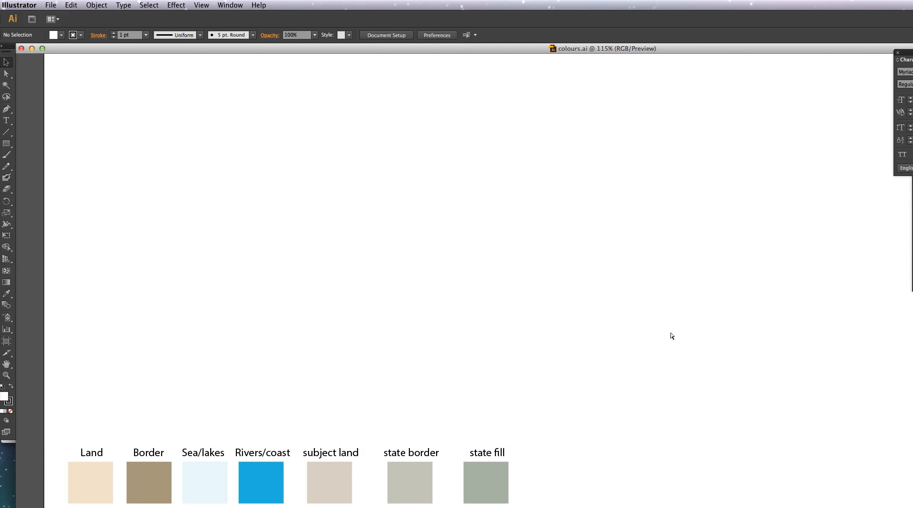
key("super+o")
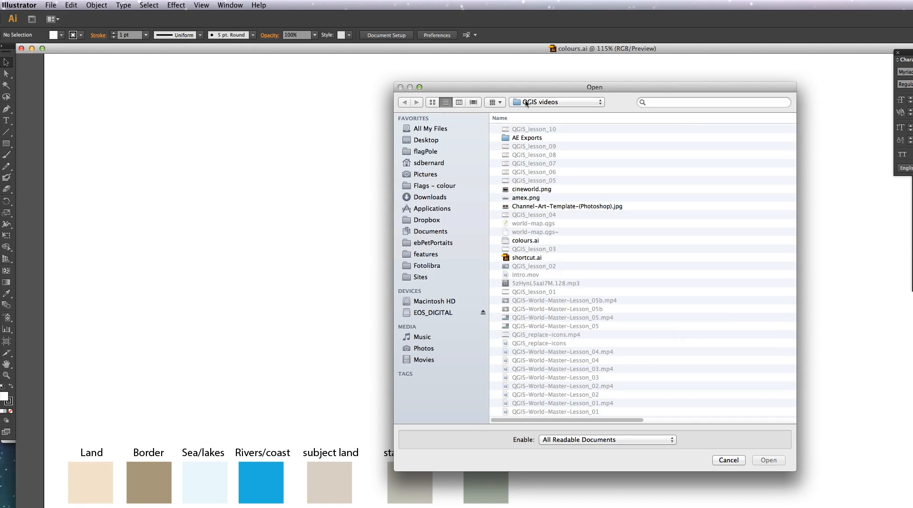
left_click(420, 140)
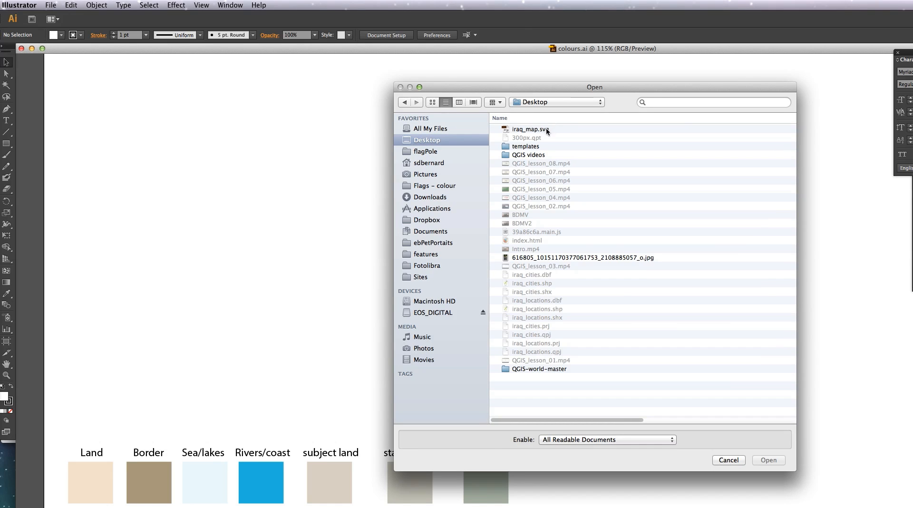
double_click(539, 129)
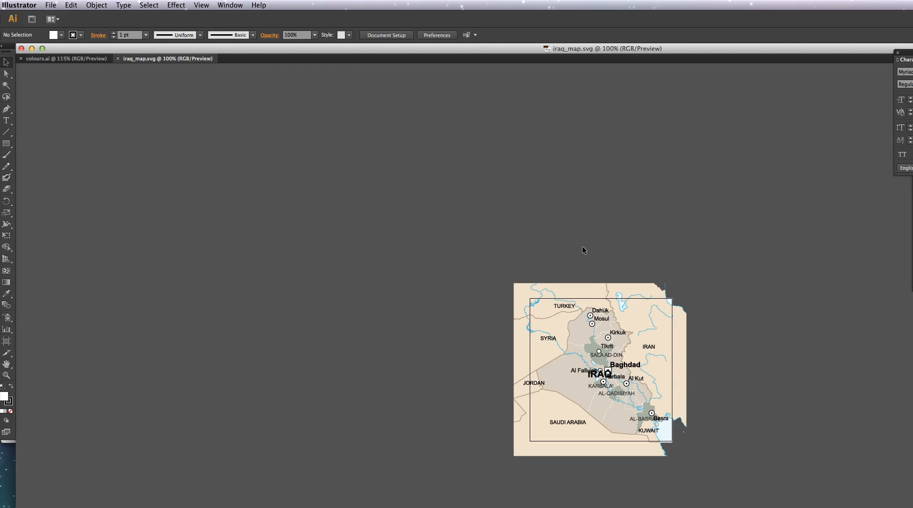
left_click_drag(597, 308, 498, 303)
key("super+equal")
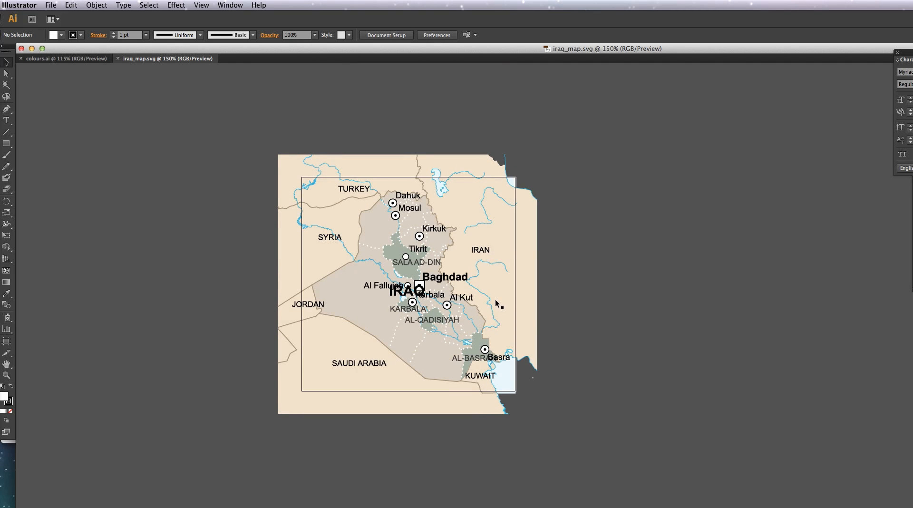